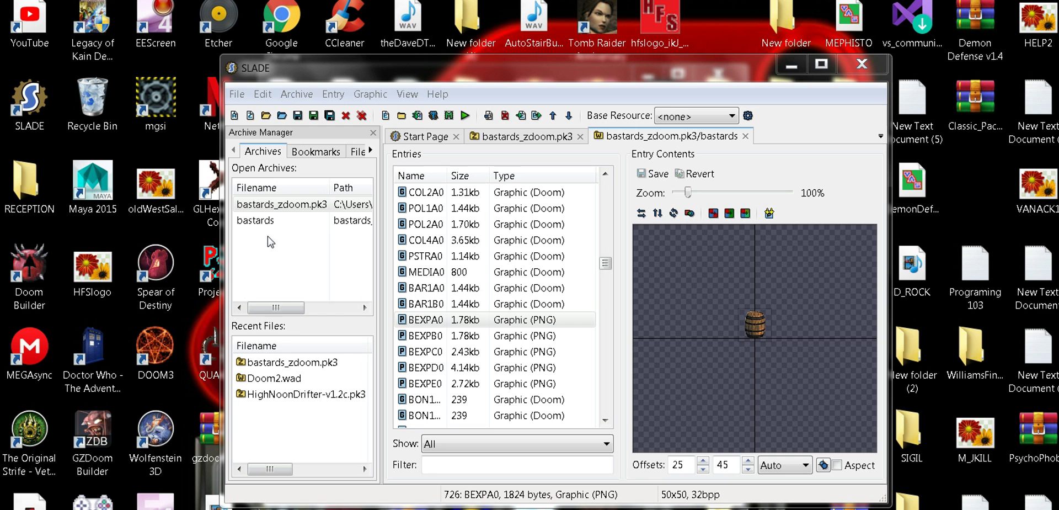
# Select the bastards_zdoom.pk3 archive and preview the original BAR1A0 and BAR1B0 barrel sprites.
pyautogui.click(270, 206)
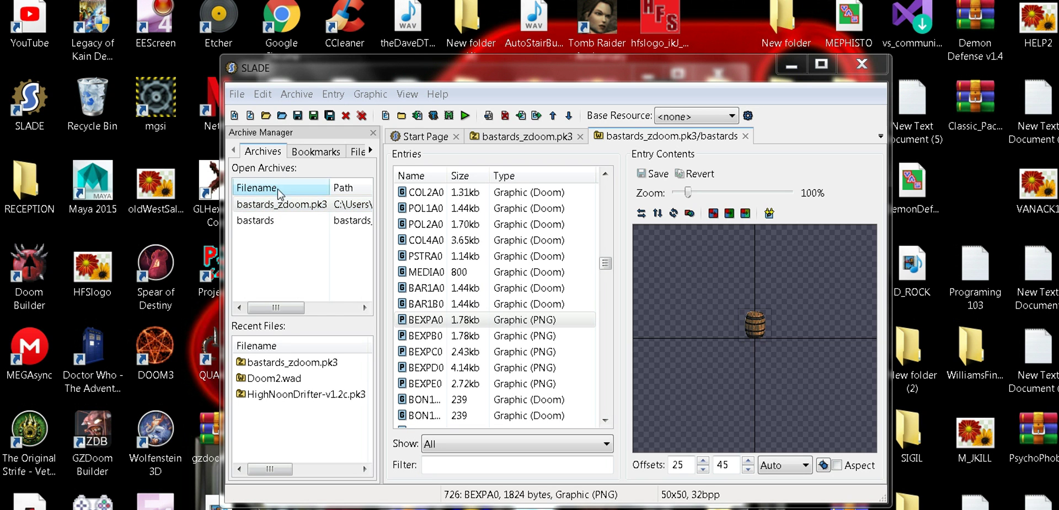
pyautogui.click(263, 220)
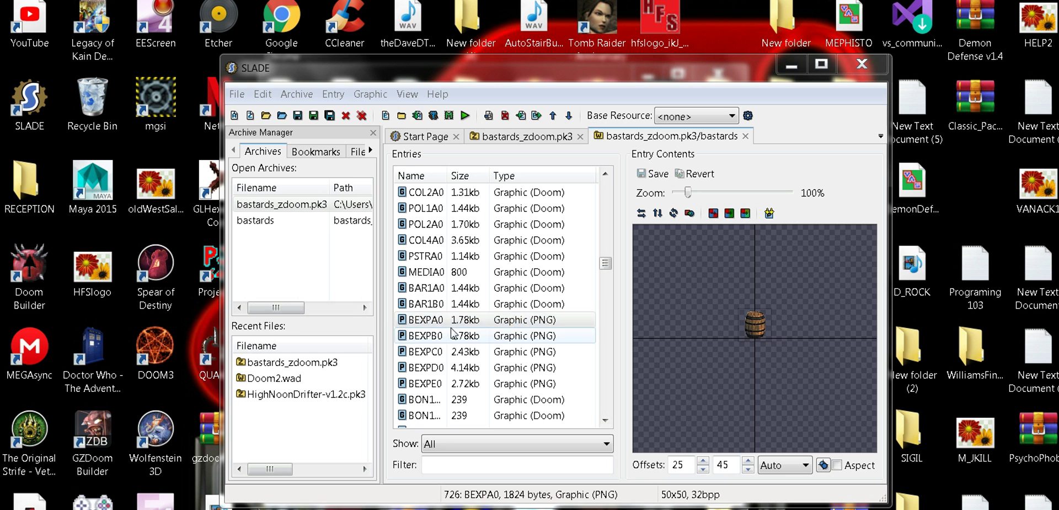
pyautogui.click(416, 288)
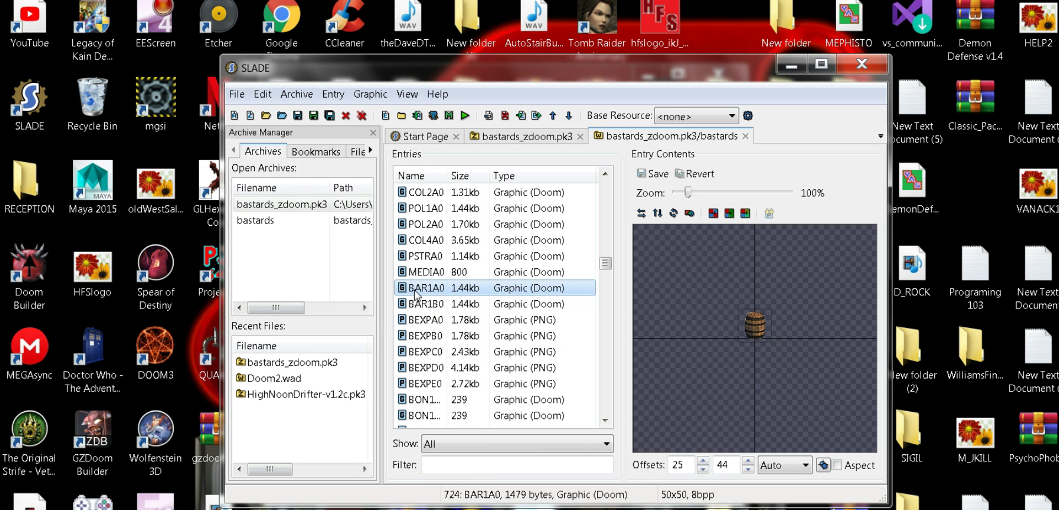
pyautogui.click(422, 303)
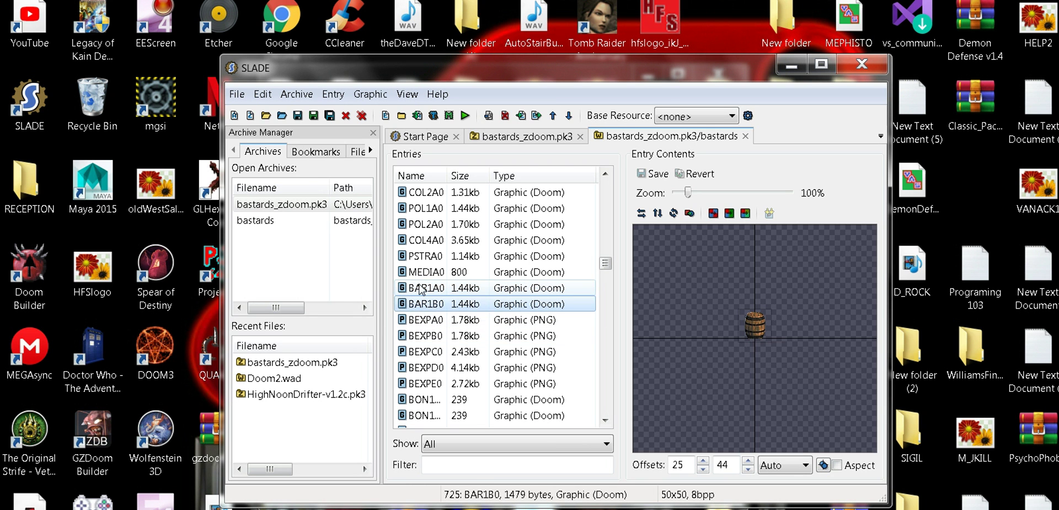
pyautogui.press('Up')
pyautogui.click(422, 304)
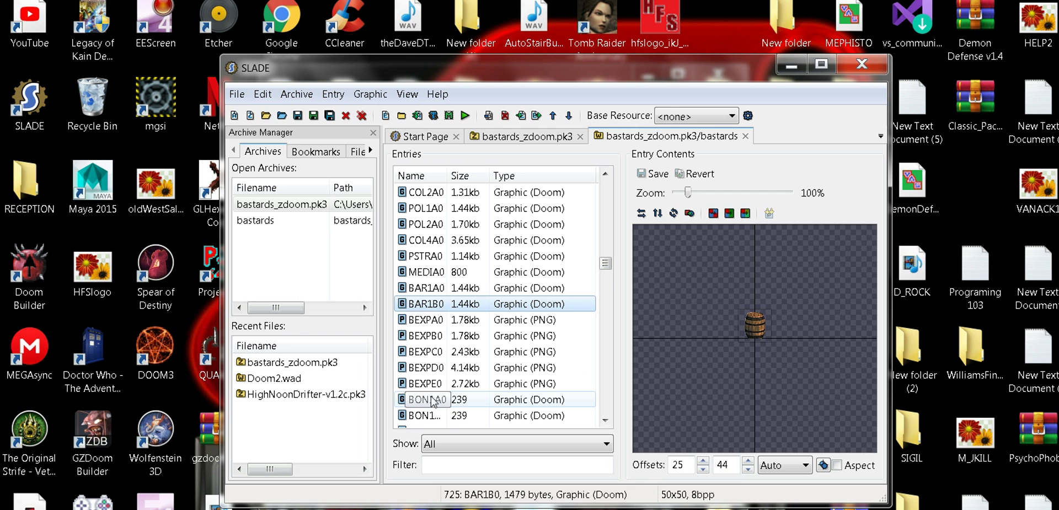
# Preview the BEXPA0 explosion frame and inspect it twice in its own graphic editor.
pyautogui.click(430, 323)
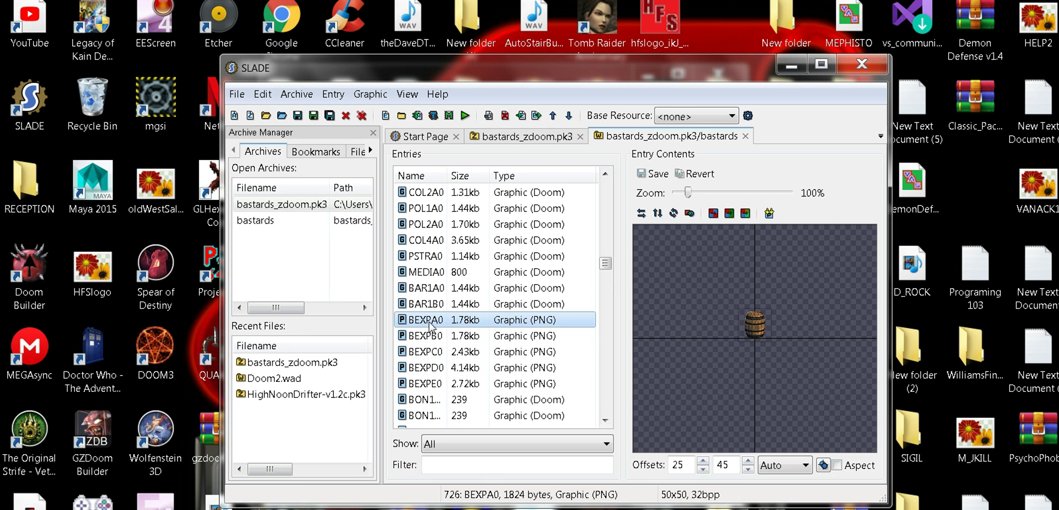
pyautogui.doubleClick(427, 323)
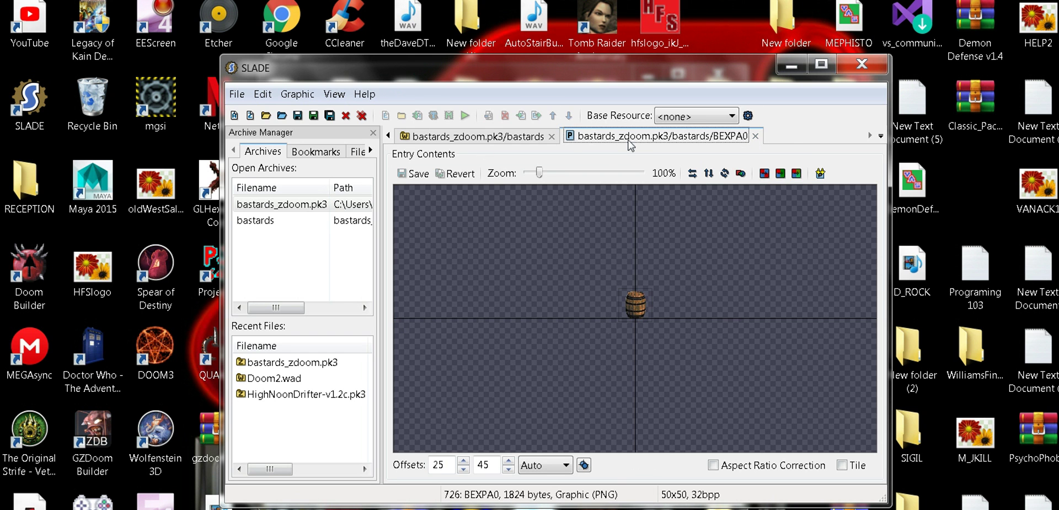
pyautogui.click(755, 136)
pyautogui.click(420, 321)
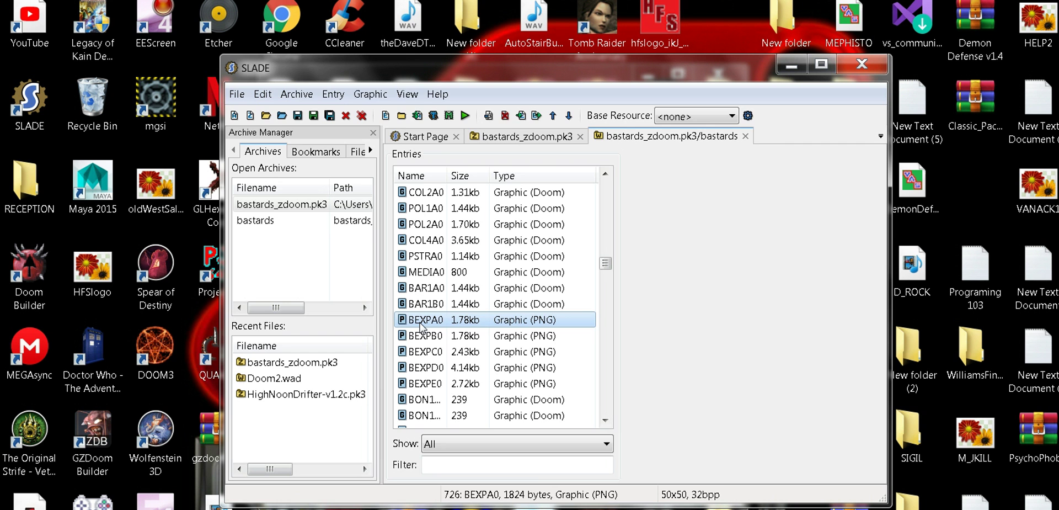
pyautogui.doubleClick(420, 321)
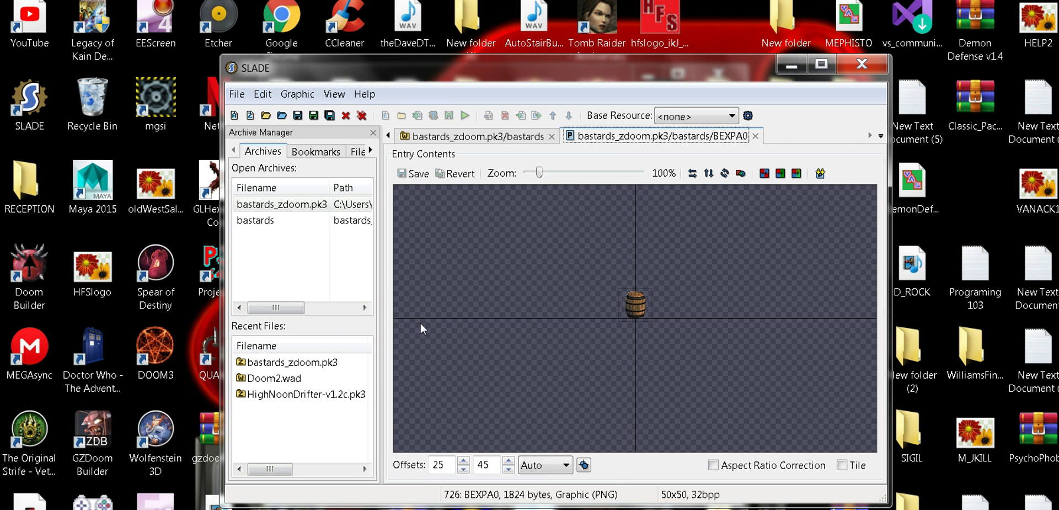
pyautogui.click(755, 136)
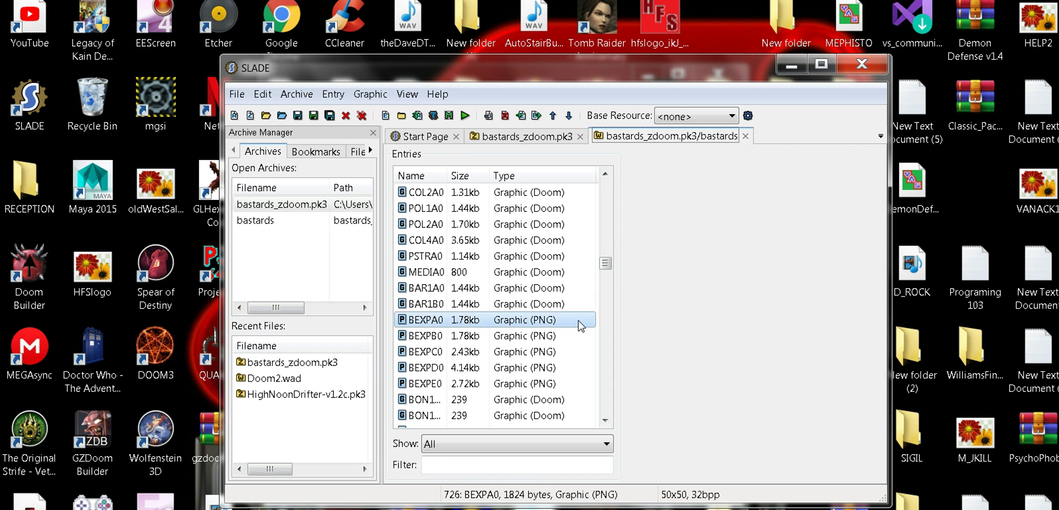
# Preview the BEXPB0, BEXPC0 and BEXPD0 explosion frames, returning to BEXPC0.
pyautogui.click(416, 335)
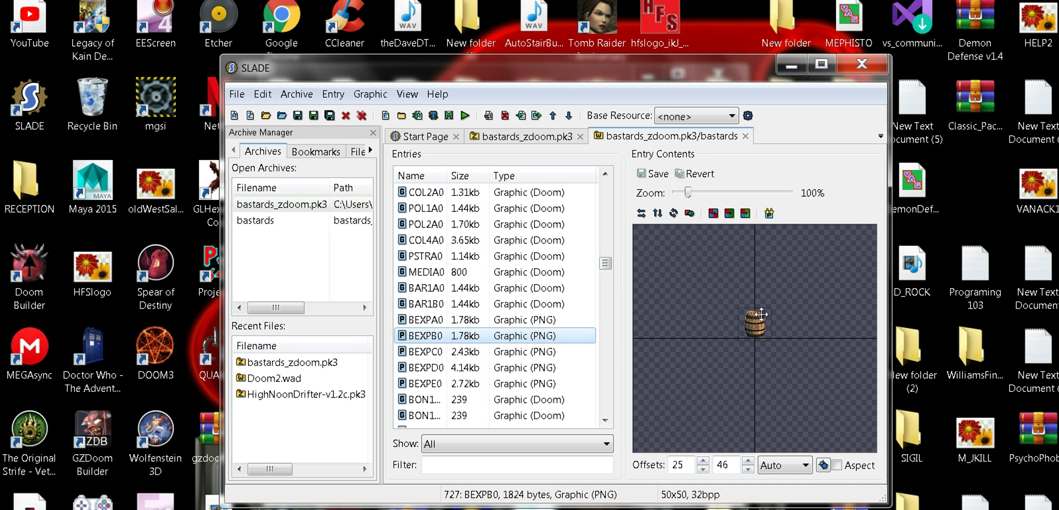
pyautogui.click(433, 353)
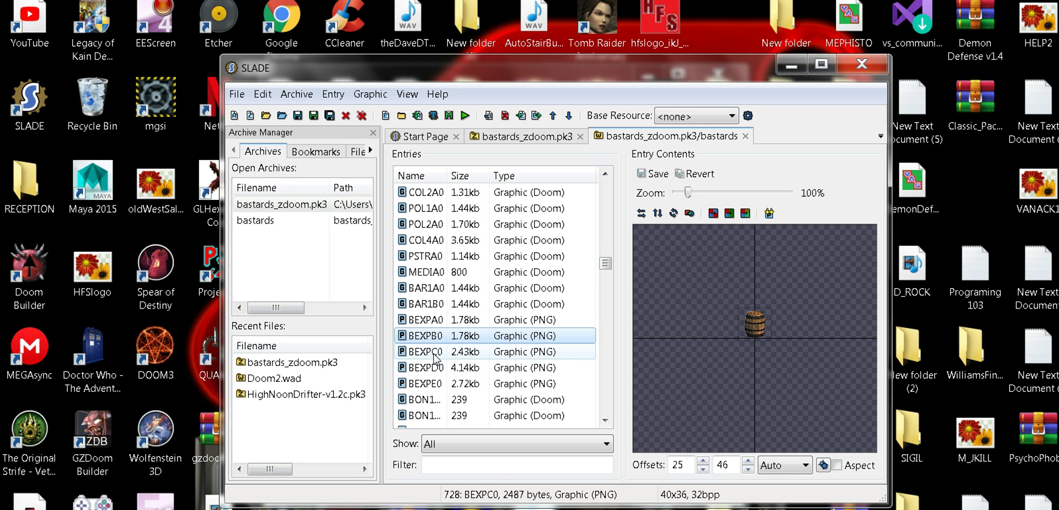
pyautogui.click(432, 368)
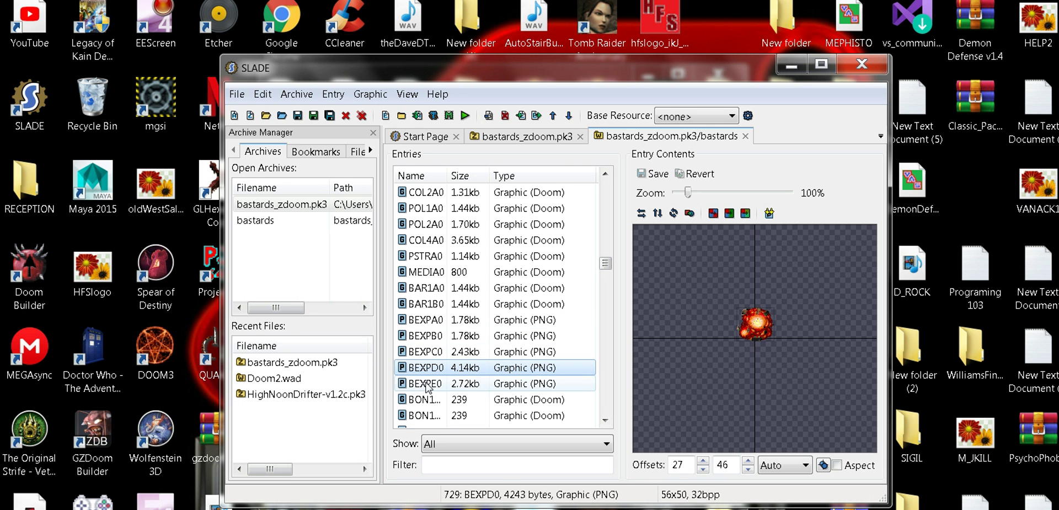
pyautogui.click(425, 352)
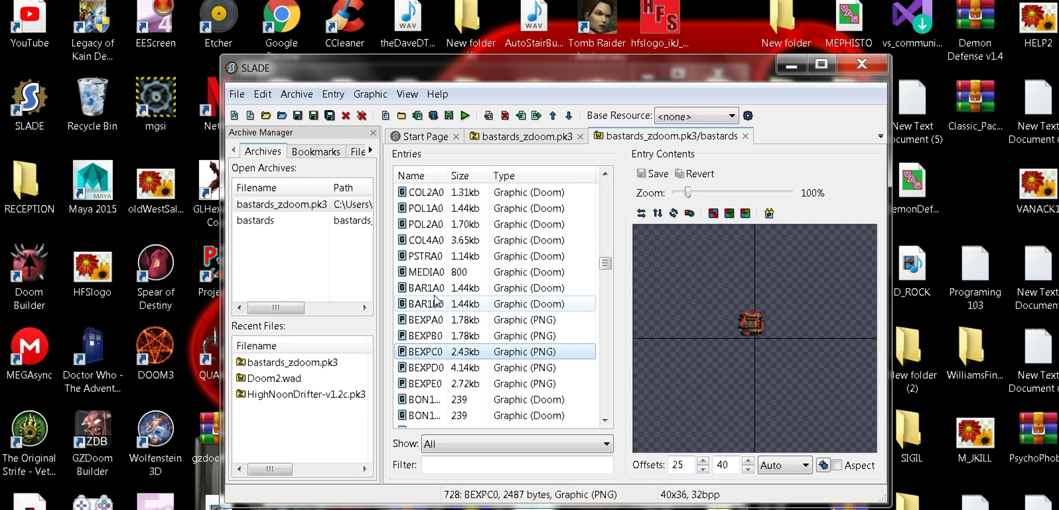
# Step through BAR1A0, BAR1B0 and BEXPA0–BEXPE0 in sequence, then close SLADE.
pyautogui.click(437, 289)
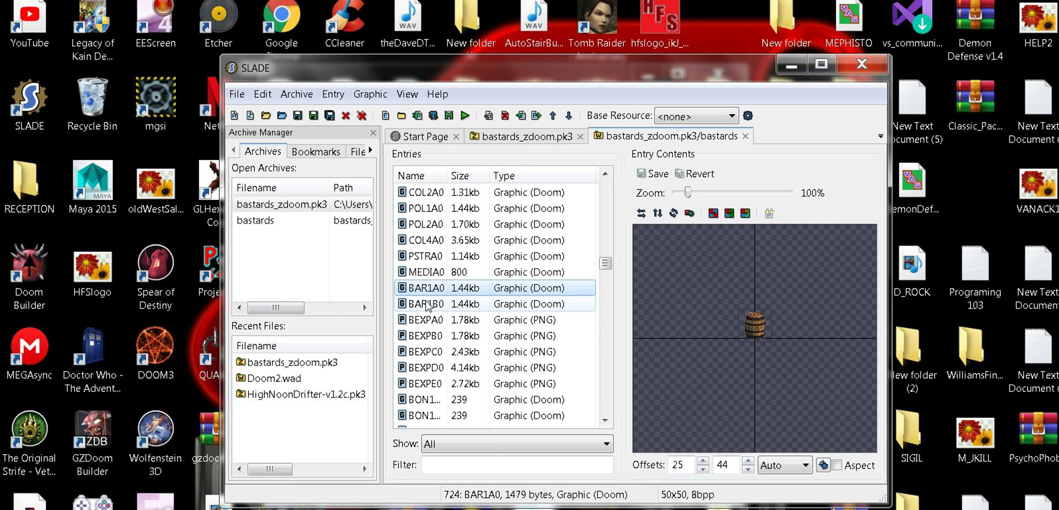
pyautogui.click(429, 304)
pyautogui.click(425, 320)
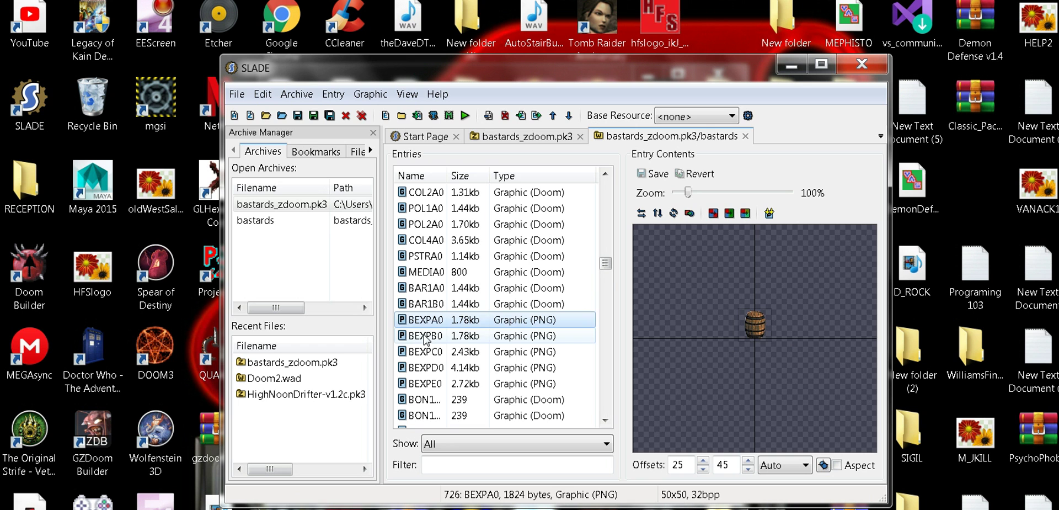
pyautogui.click(424, 336)
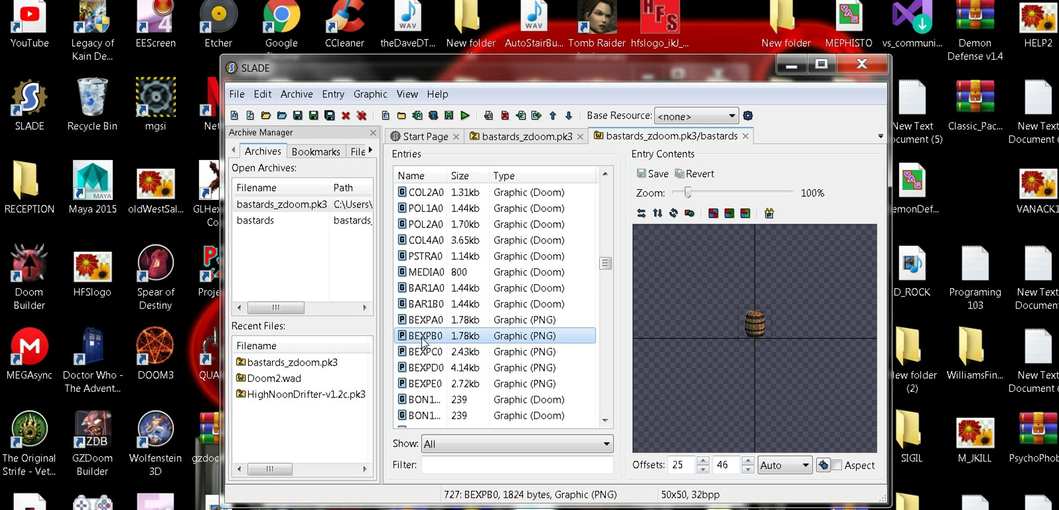
pyautogui.click(421, 357)
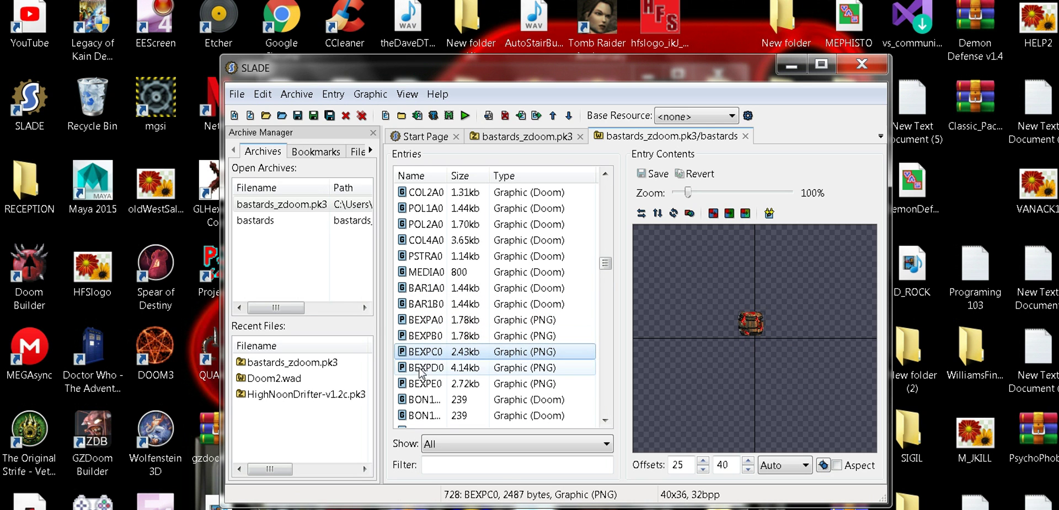
pyautogui.click(422, 366)
pyautogui.click(423, 385)
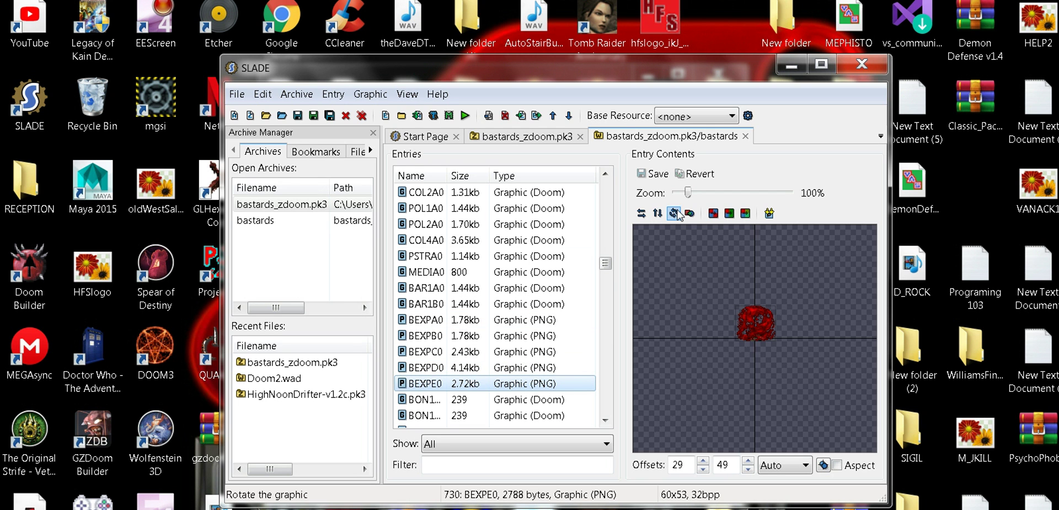
pyautogui.click(860, 65)
# Confirm exiting SLADE, then drag bastards_zdoom.pk3 onto GZDoom to launch it with the mod.
pyautogui.click(609, 286)
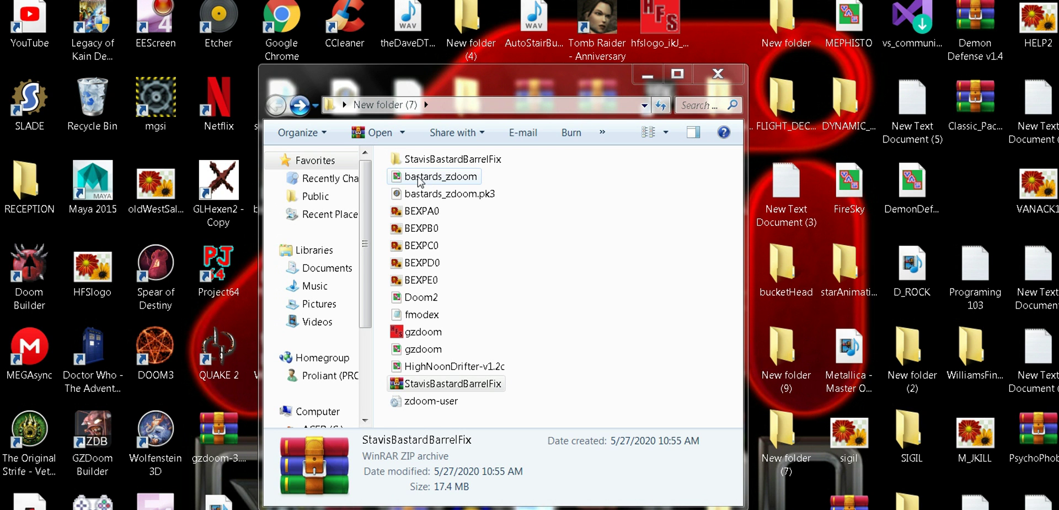
pyautogui.moveTo(419, 182); pyautogui.dragTo(423, 331)
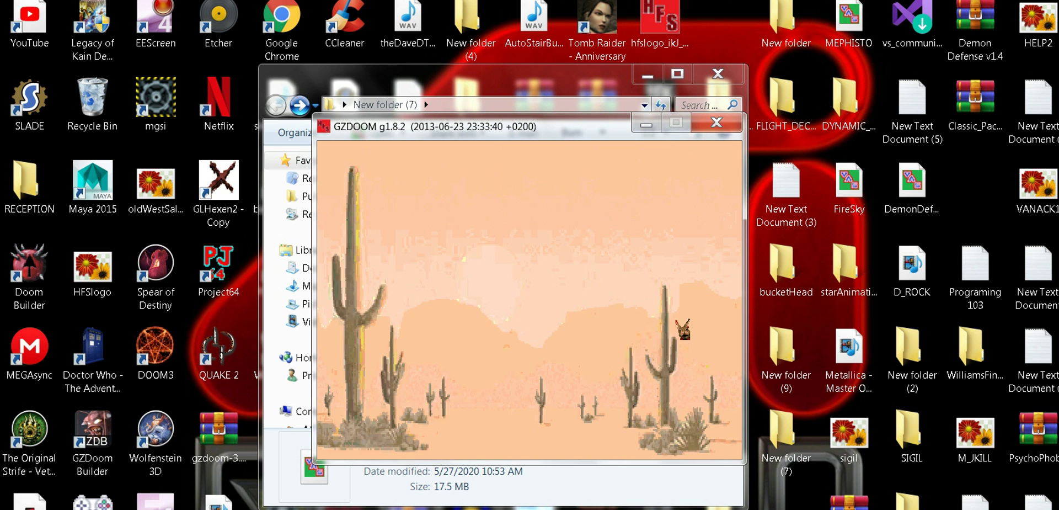
# Start a new game and walk forward toward the stagecoach in the western town.
pyautogui.press('Up')
pyautogui.press('Up')
pyautogui.press('Return')
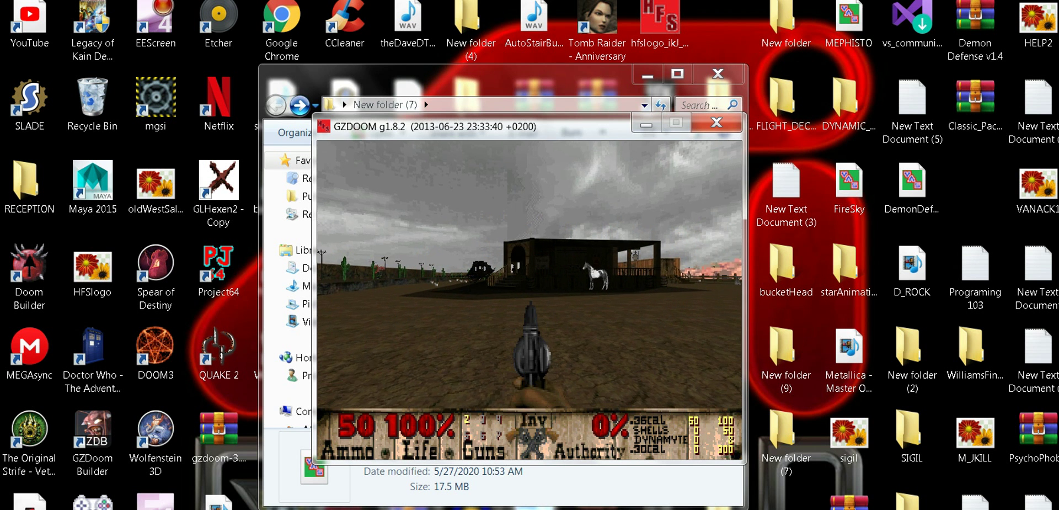
pyautogui.press('Up')
pyautogui.press('Left')
pyautogui.press('Up')
pyautogui.press('Right')
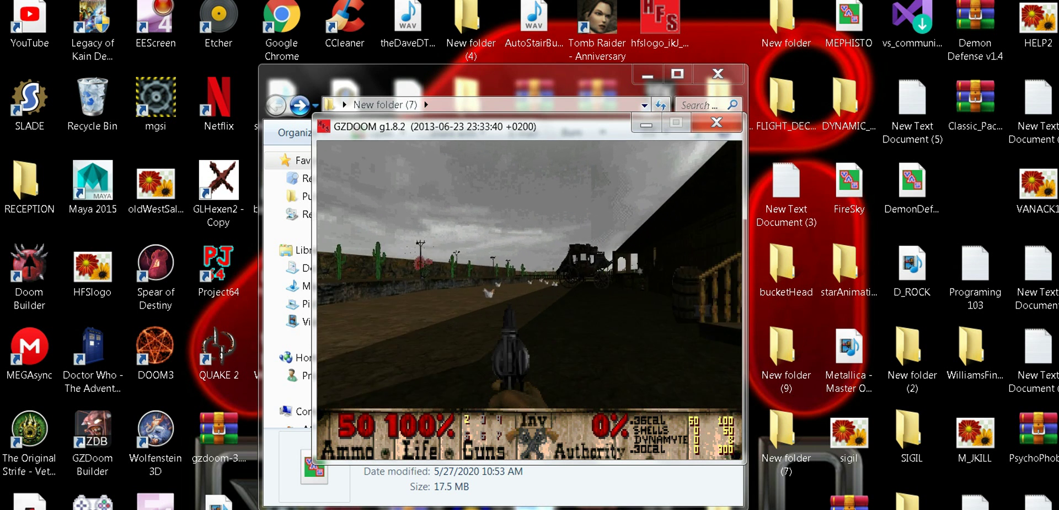
# Explore the yard, staircase and barrel, fight until killed, then bring up the main menu.
pyautogui.press('Left')
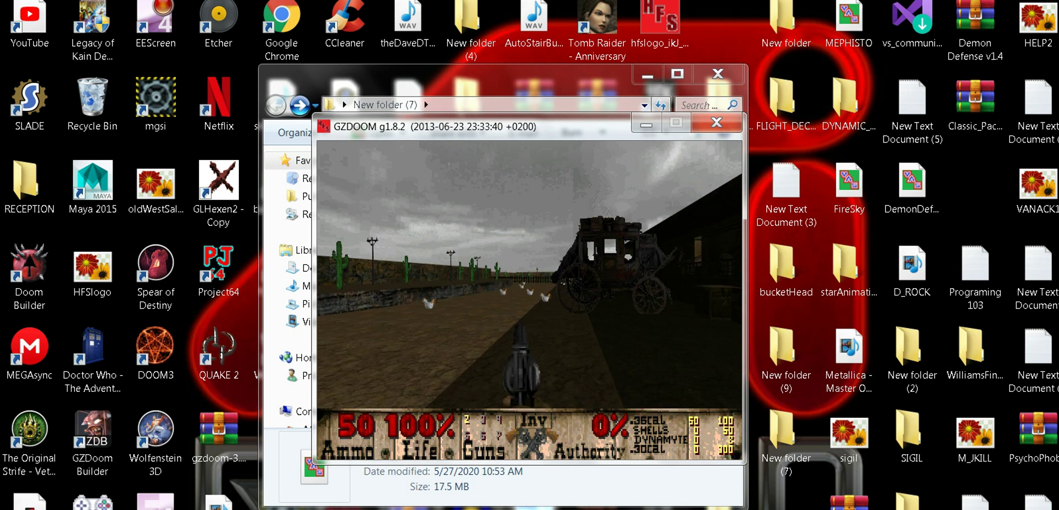
pyautogui.press('Right')
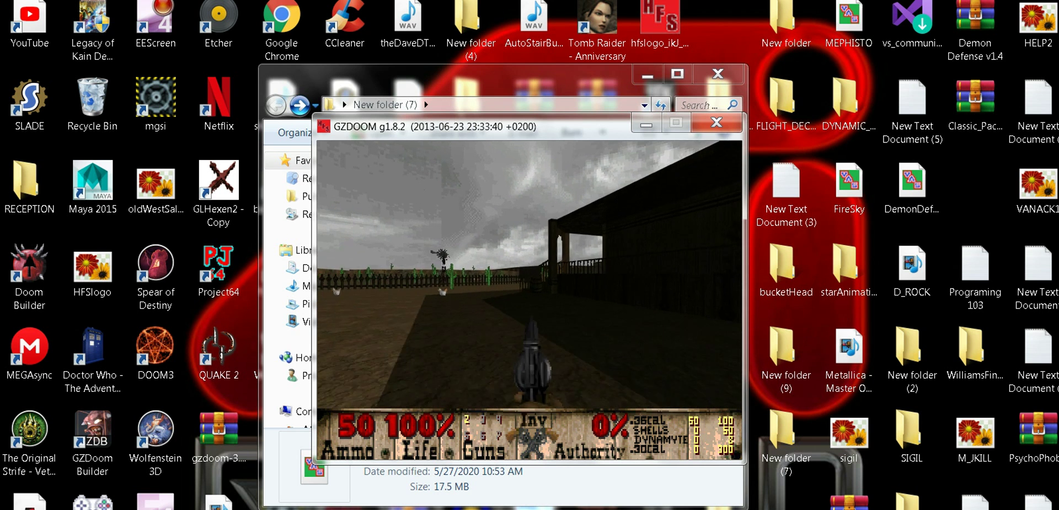
pyautogui.press('Up')
pyautogui.press('Right')
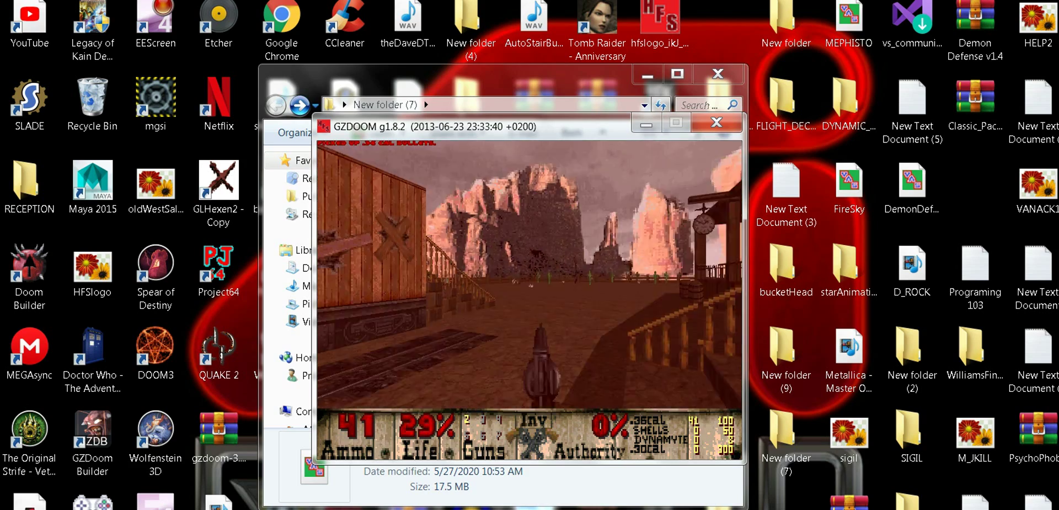
pyautogui.press('Right')
pyautogui.press('Right')
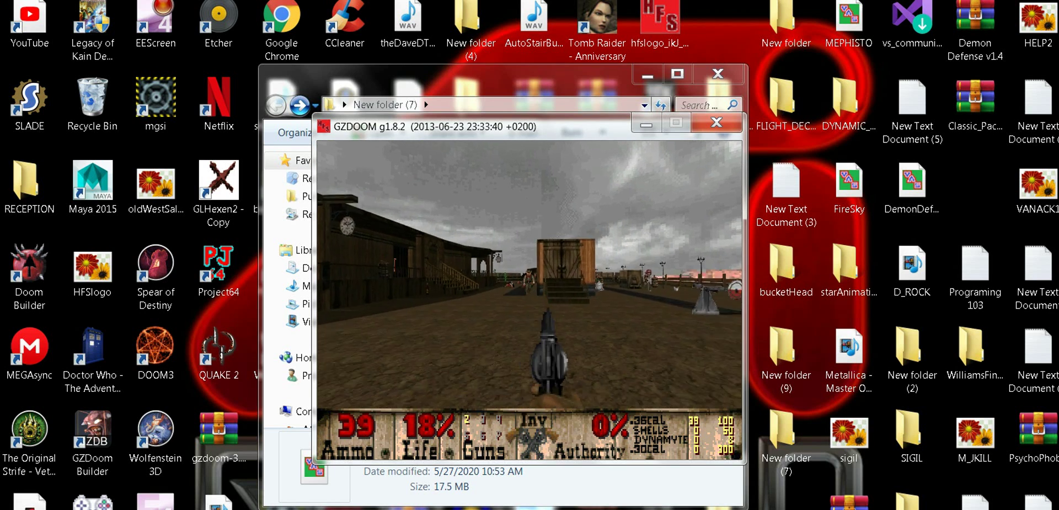
pyautogui.press('Right')
pyautogui.press('ctrl')
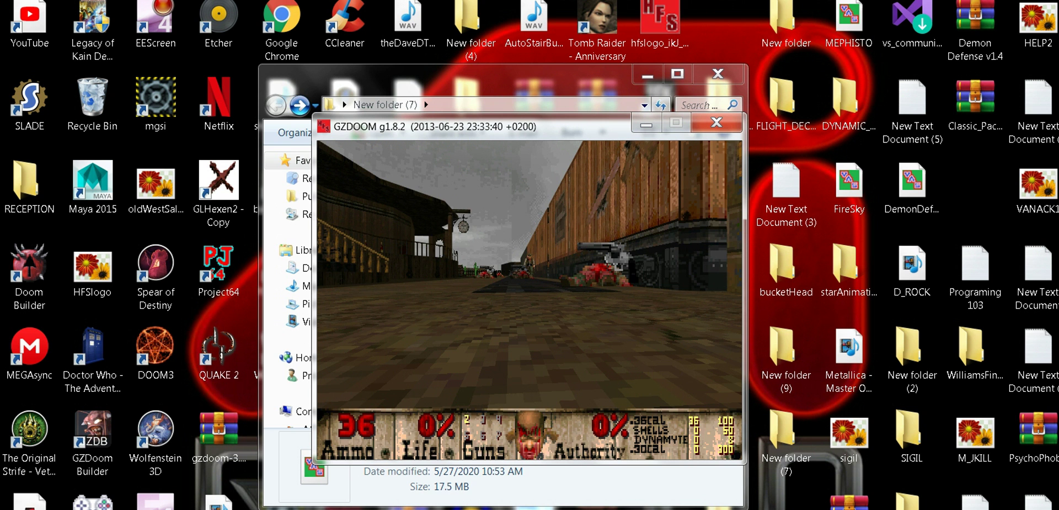
pyautogui.press('Escape')
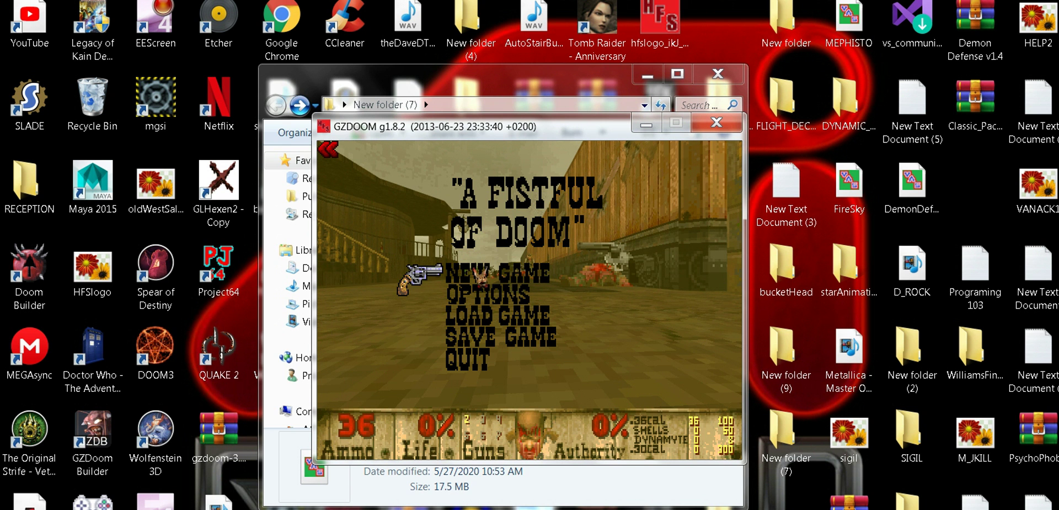
# Start a new game on the Billy the Kid skill level.
pyautogui.press('Return')
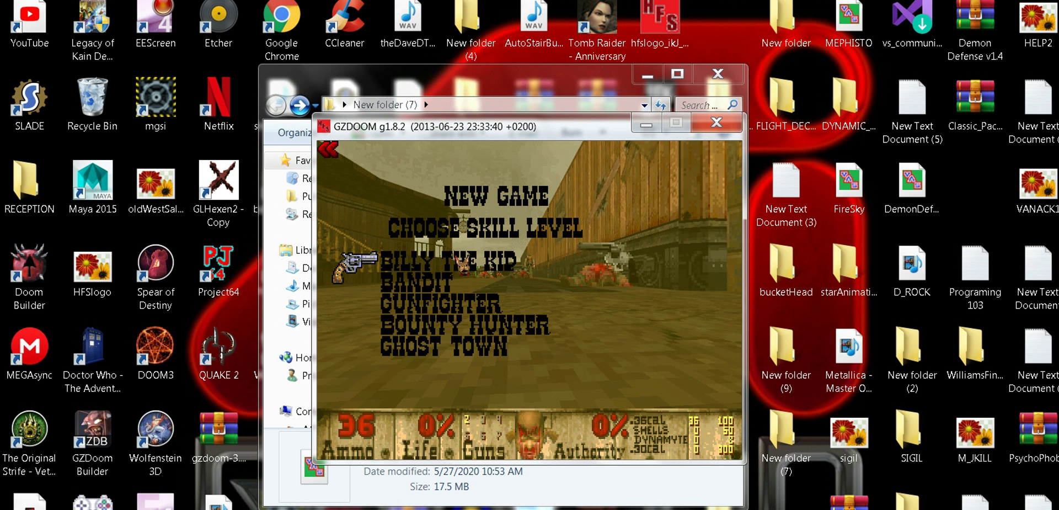
pyautogui.press('Return')
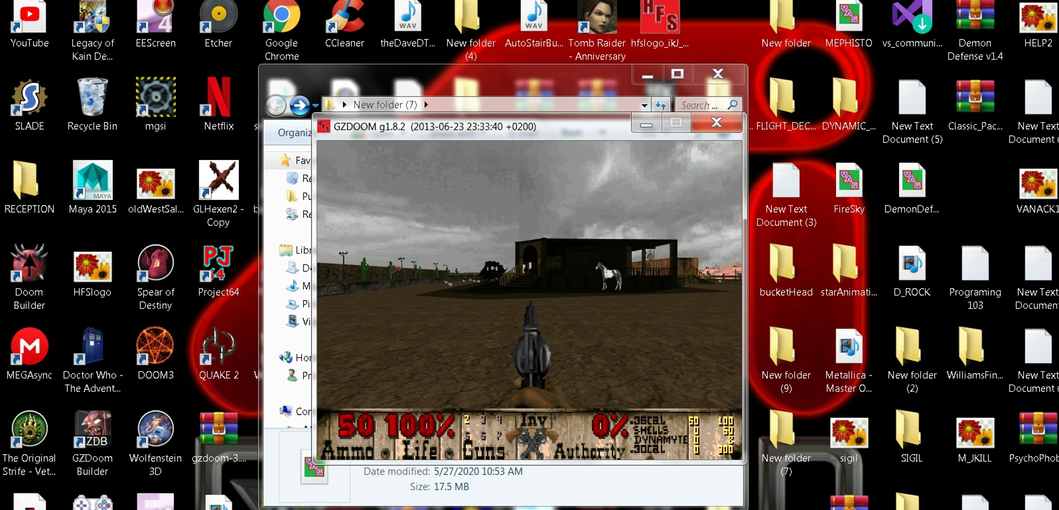
# Turn past the cacti, stagecoach, cliffs and wooden building, firing the pistol.
pyautogui.press('Left')
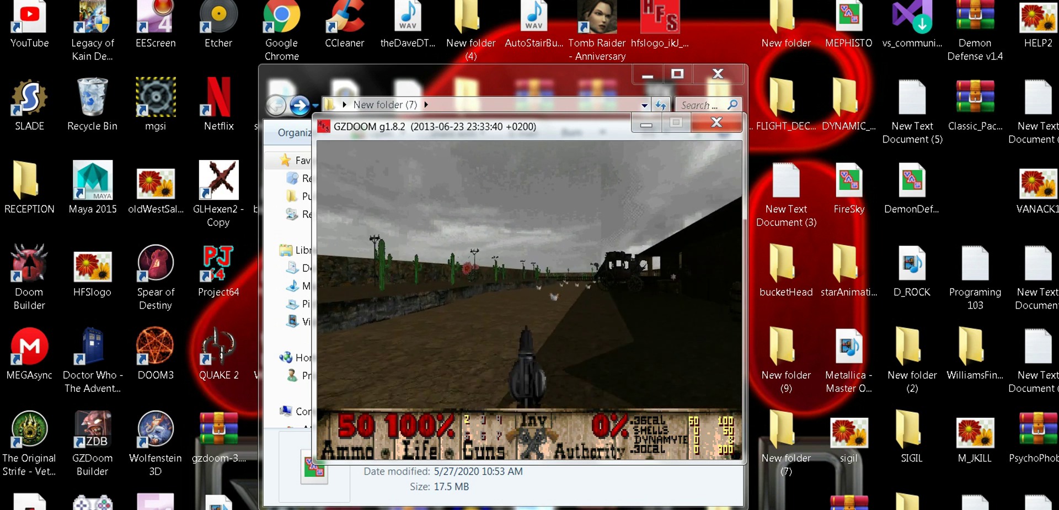
pyautogui.press('Left')
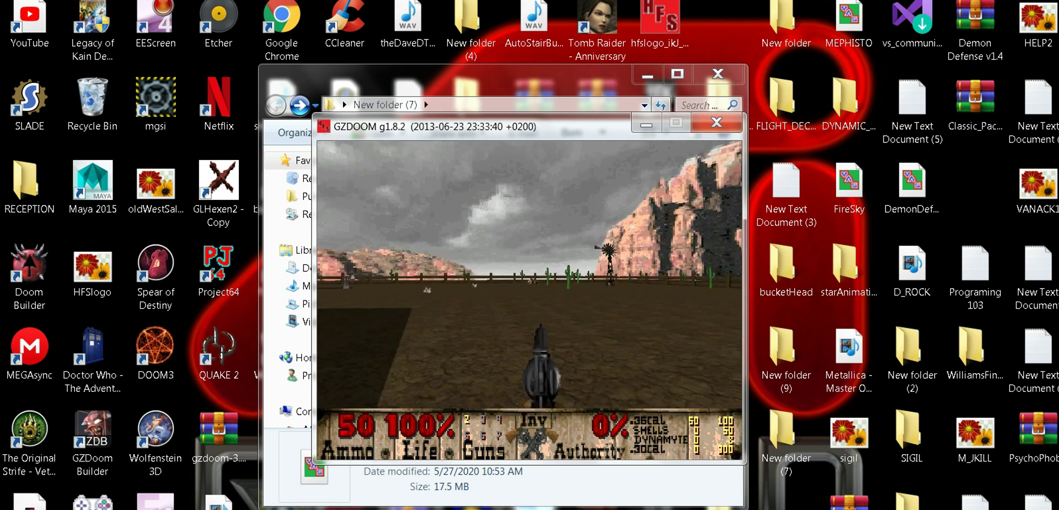
pyautogui.press('Left')
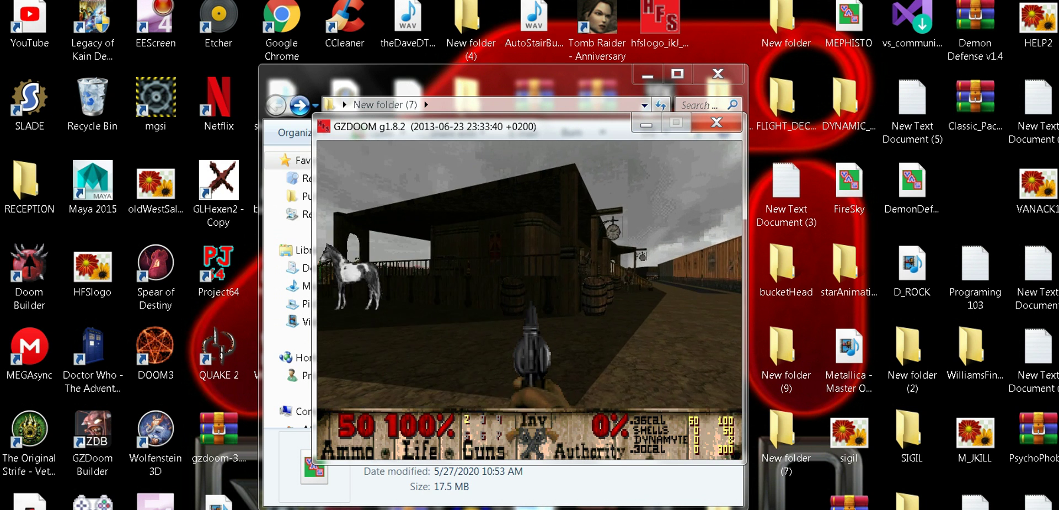
pyautogui.press('Left')
pyautogui.press('ctrl')
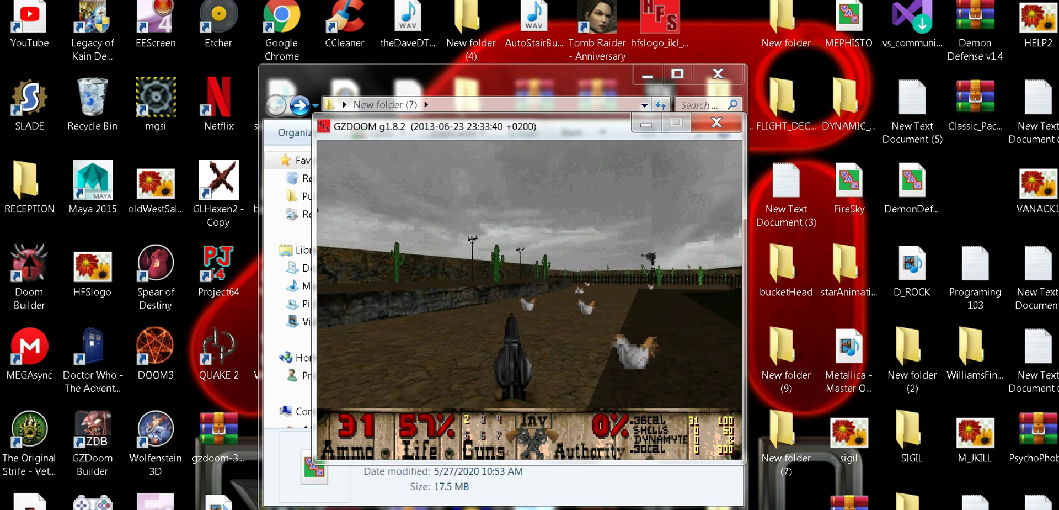
# Walk across the yard toward the wooden building, shooting along the way.
pyautogui.press('Up')
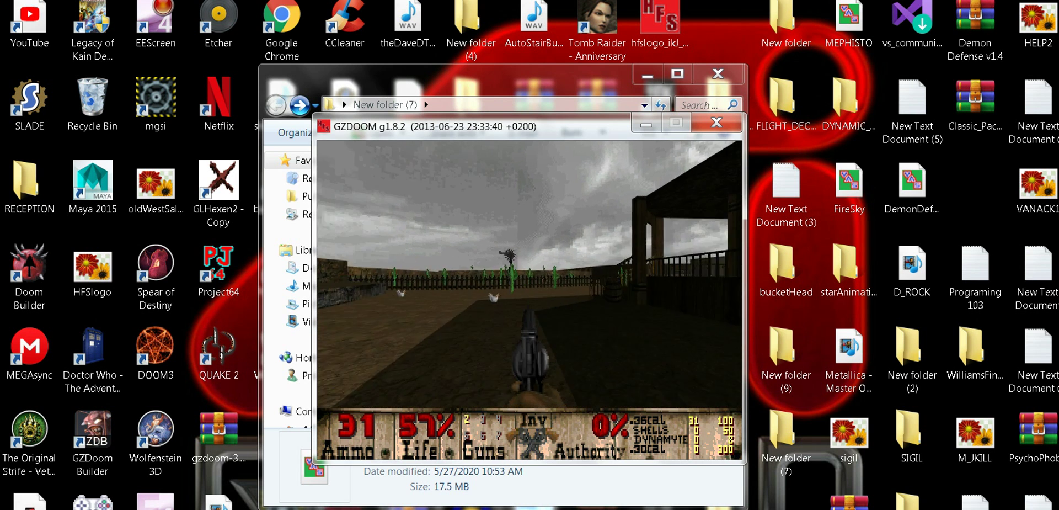
pyautogui.press('Right')
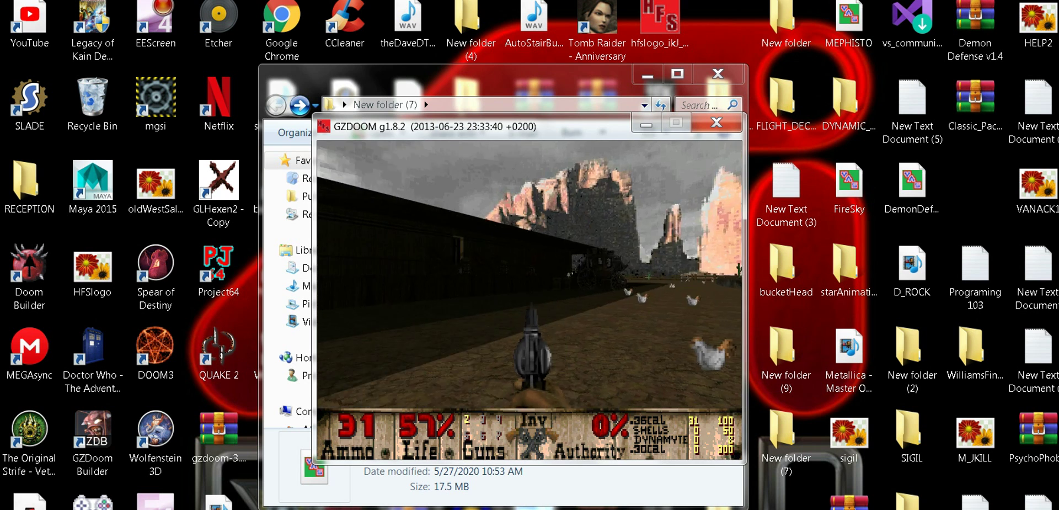
pyautogui.press('Up')
pyautogui.press('Left')
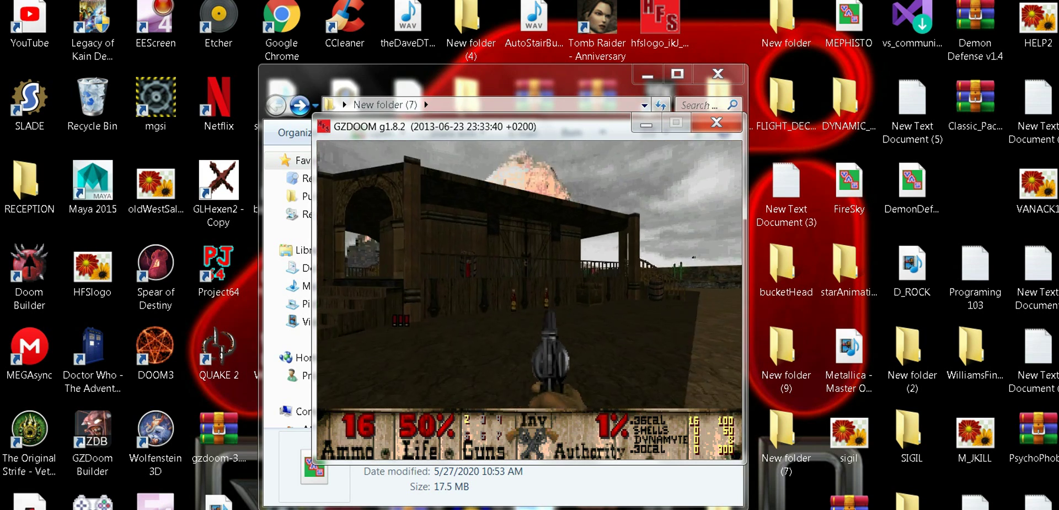
pyautogui.press('ctrl')
pyautogui.press('ctrl')
pyautogui.press('ctrl')
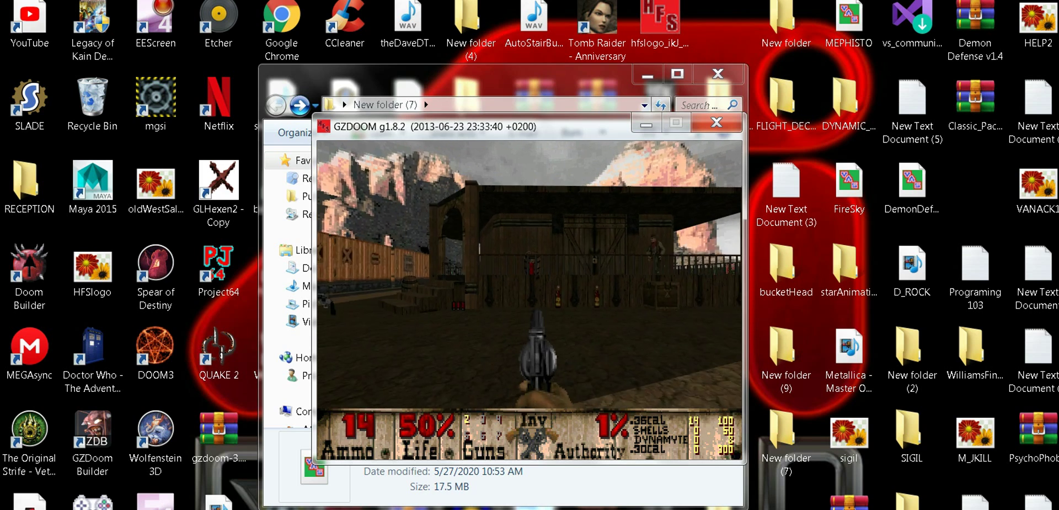
pyautogui.press('ctrl')
pyautogui.press('ctrl')
pyautogui.press('ctrl')
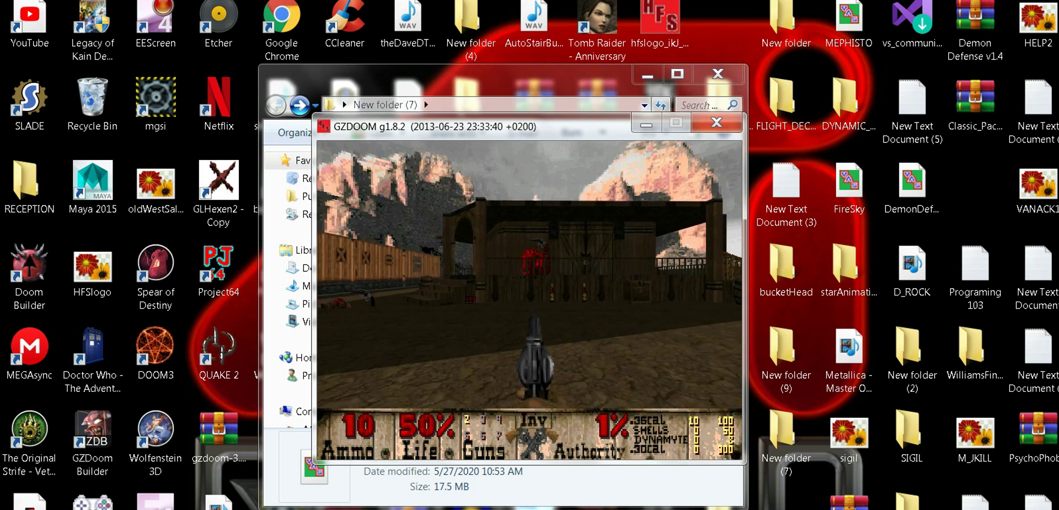
# Collect the .38 cal bullets at the building, fire again, then choose Quit from the menu.
pyautogui.press('Right')
pyautogui.press('Up')
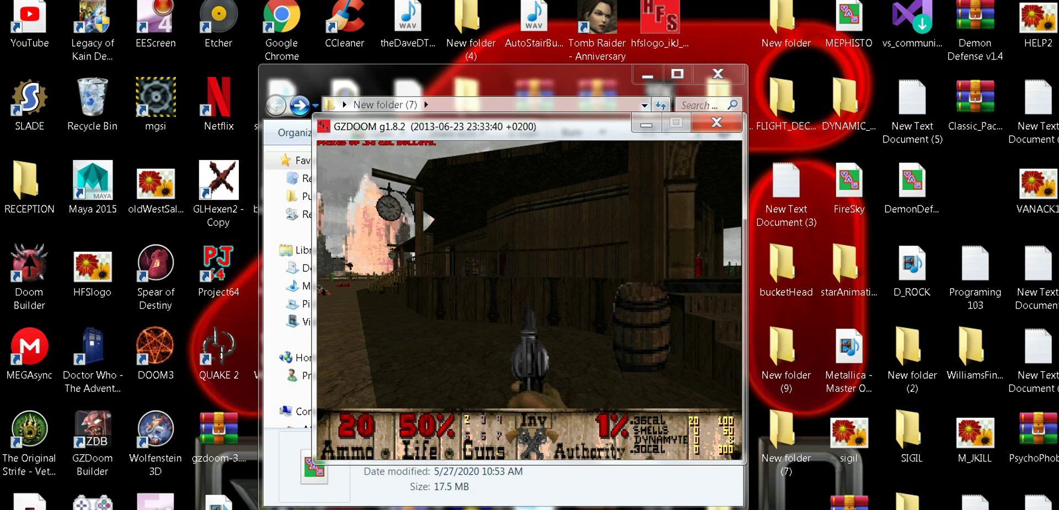
pyautogui.press('Right')
pyautogui.press('ctrl')
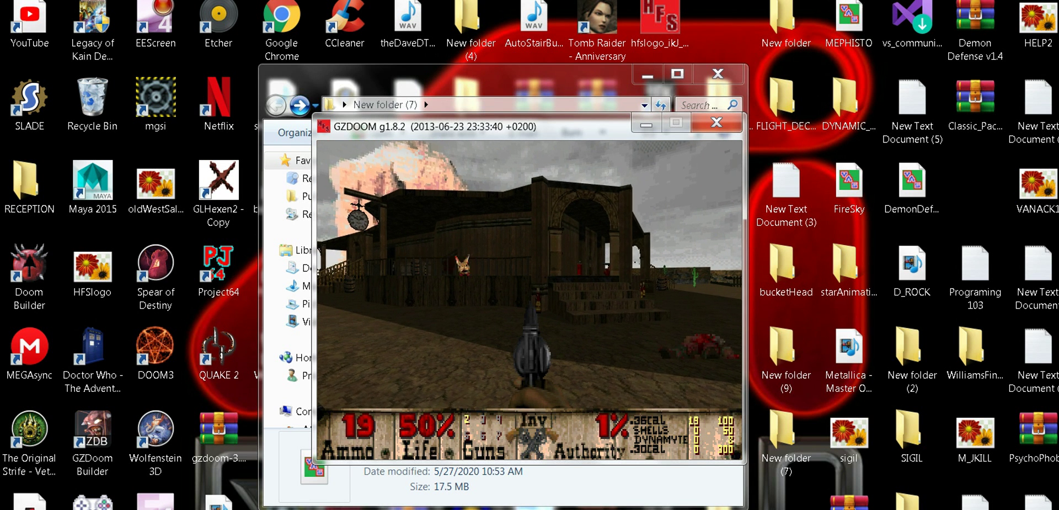
pyautogui.press('Escape')
pyautogui.press('Up')
# Select Quit and answer Y to close GZDoom.
pyautogui.press('Return')
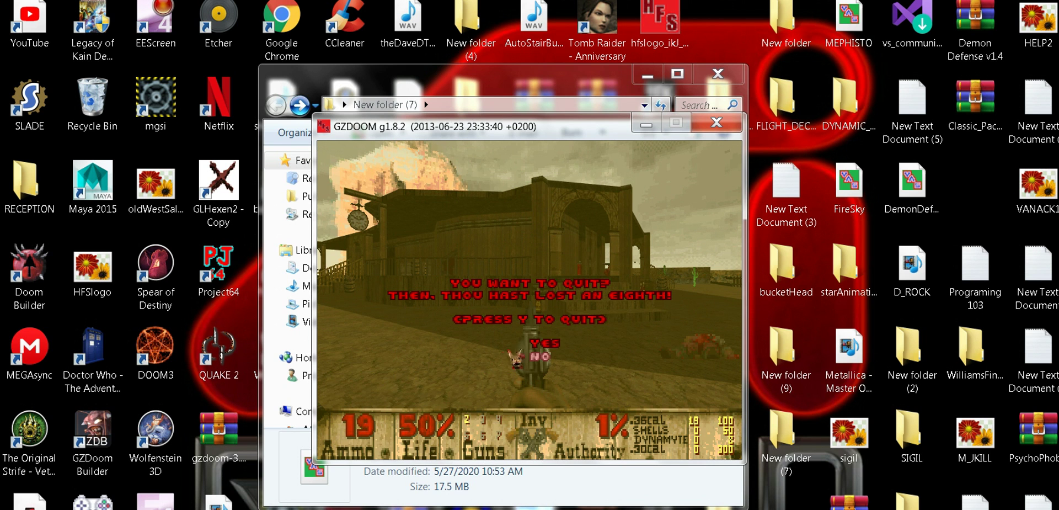
pyautogui.press('y')
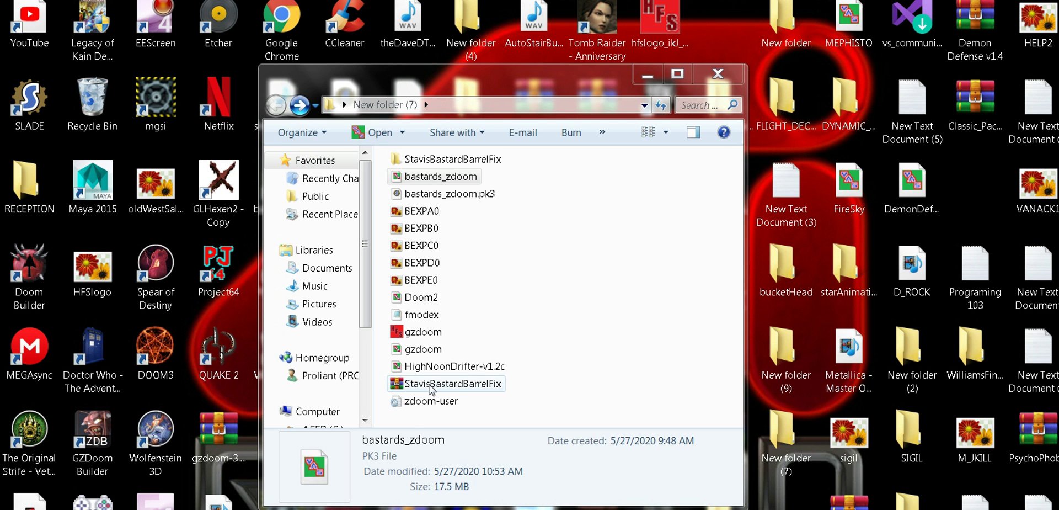
pyautogui.doubleClick(411, 160)
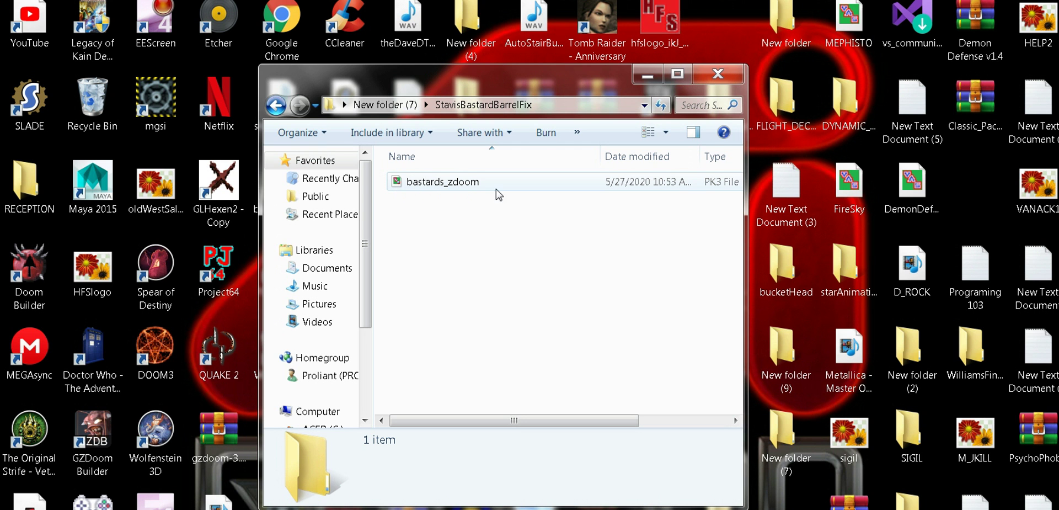
pyautogui.click(276, 105)
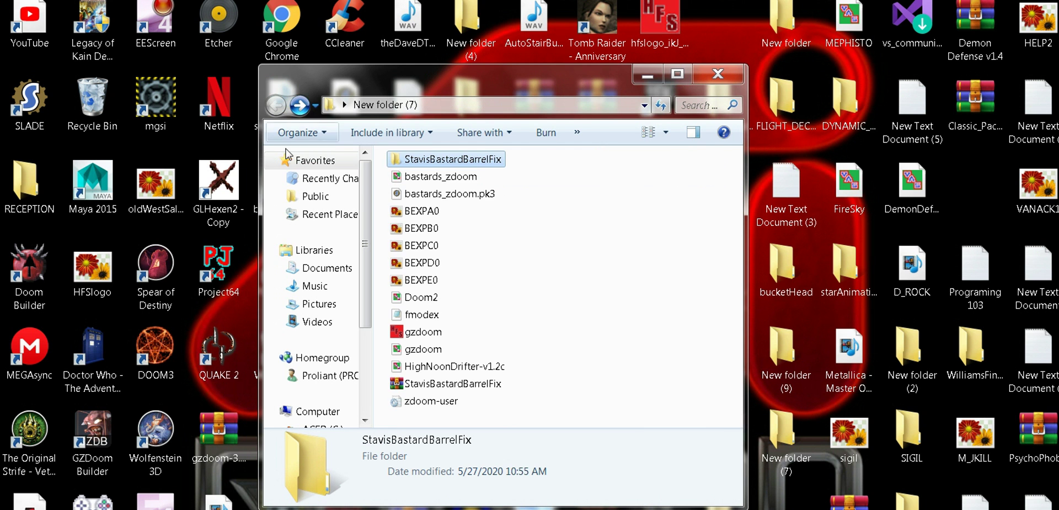